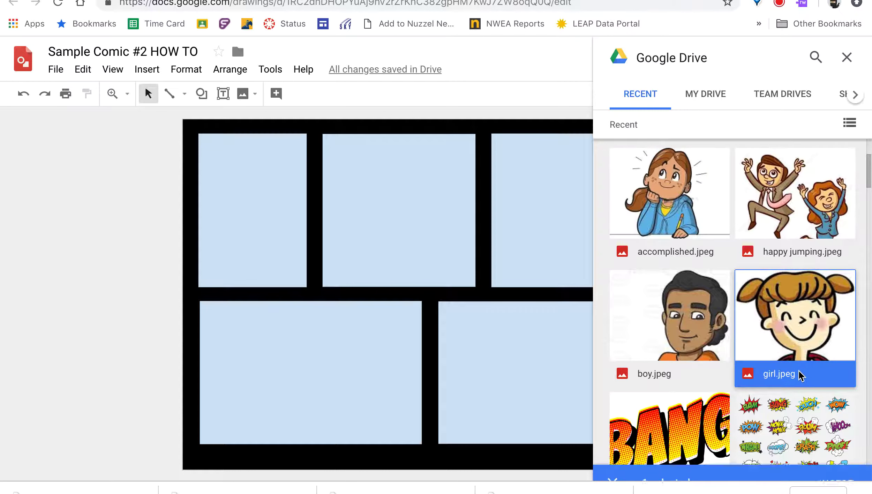
# - Add boy, happy jumping, accomplished, superheroes and the Google Drawings logo to the selected girl image, and insert all six from Drive
pyautogui.click(691, 371)
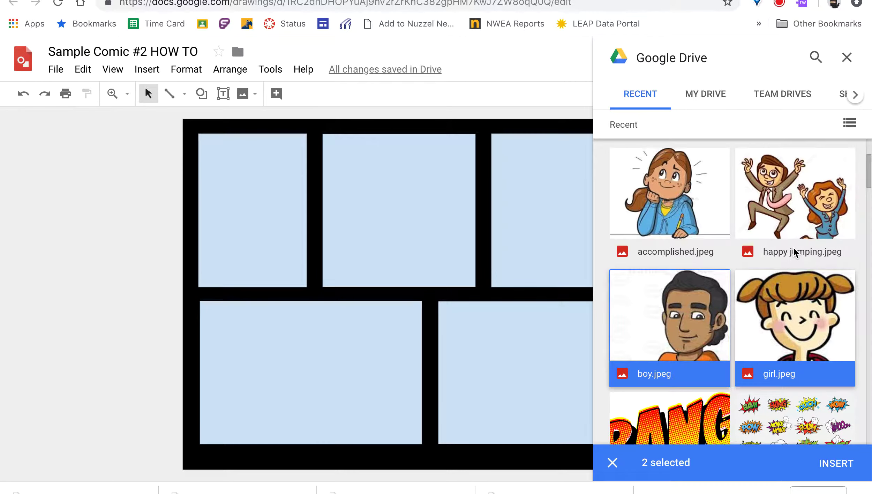
pyautogui.click(776, 254)
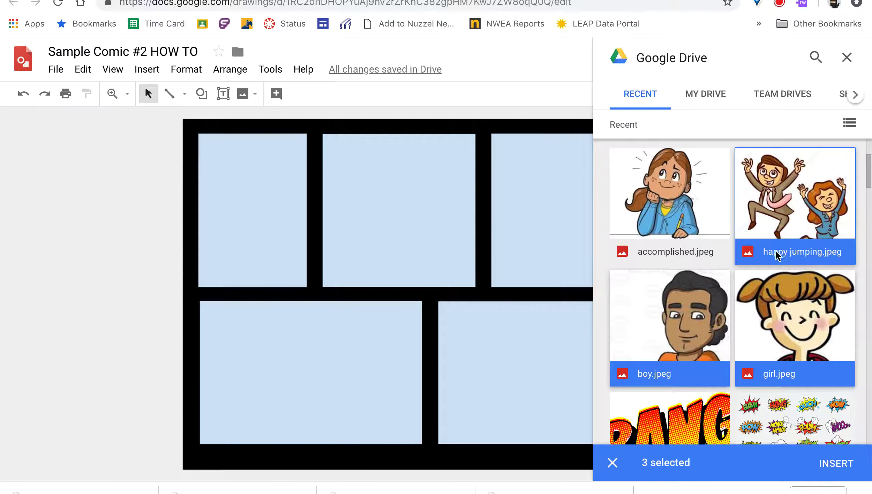
pyautogui.click(695, 249)
pyautogui.scroll(3, 696, 250)
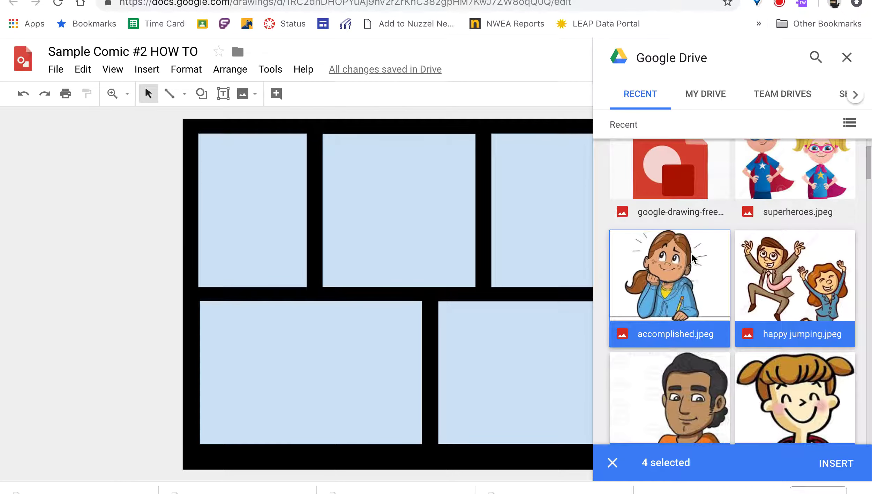
pyautogui.scroll(1, 693, 257)
pyautogui.click(785, 263)
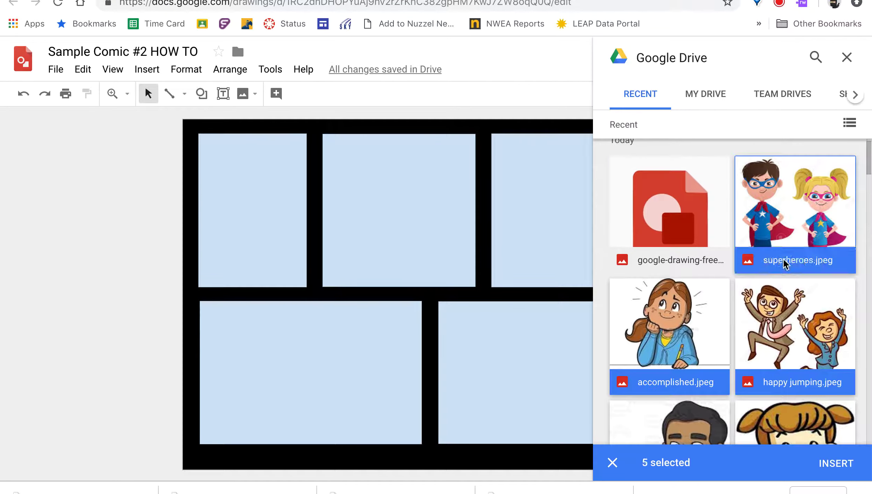
pyautogui.click(690, 261)
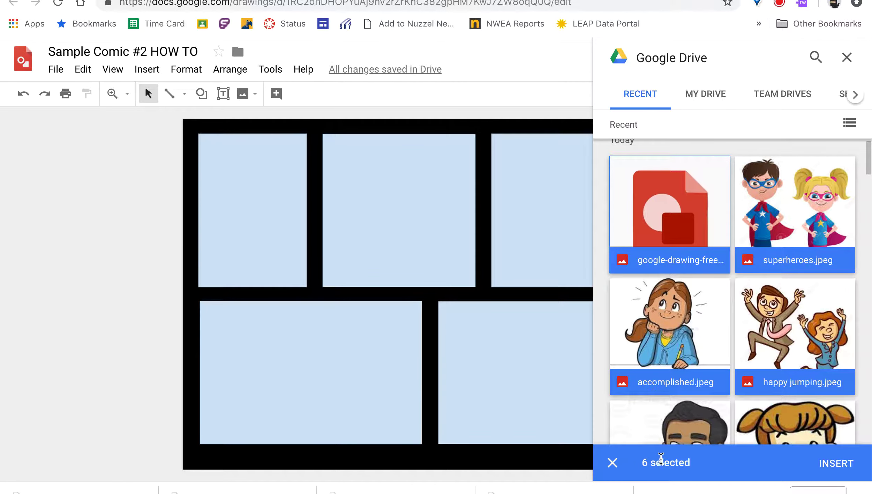
pyautogui.click(837, 465)
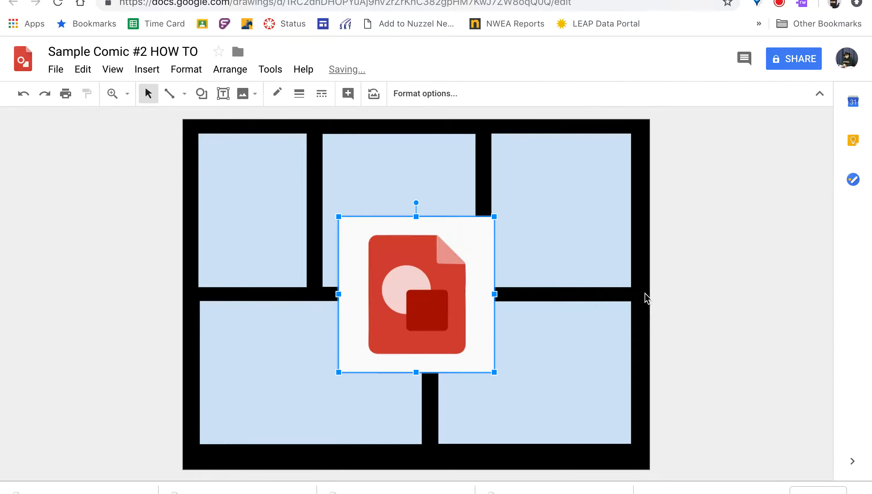
# - Spread the stacked pictures apart on the page and place the girl with the backpack in the upper-left comic panel
pyautogui.moveTo(446, 299); pyautogui.dragTo(598, 305)
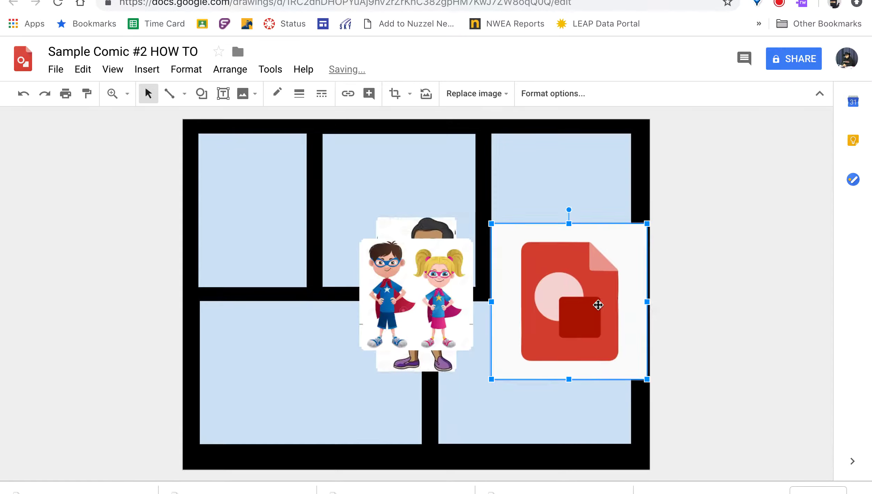
pyautogui.moveTo(454, 306); pyautogui.dragTo(344, 366)
pyautogui.moveTo(421, 271); pyautogui.dragTo(466, 358)
pyautogui.moveTo(432, 271); pyautogui.dragTo(397, 298)
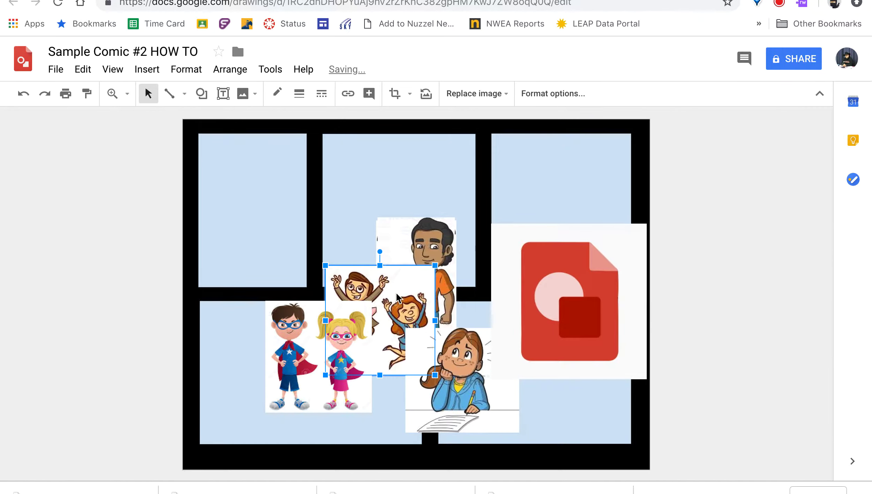
pyautogui.moveTo(419, 246); pyautogui.dragTo(470, 195)
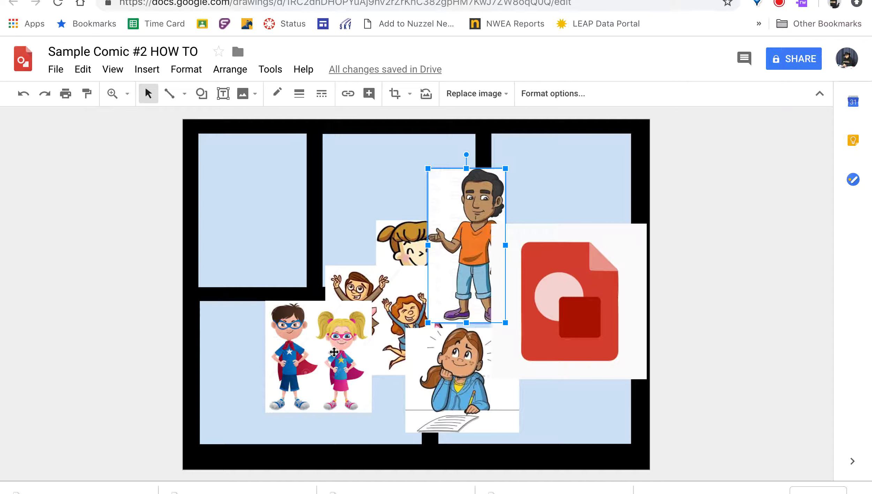
pyautogui.moveTo(397, 246); pyautogui.dragTo(222, 166)
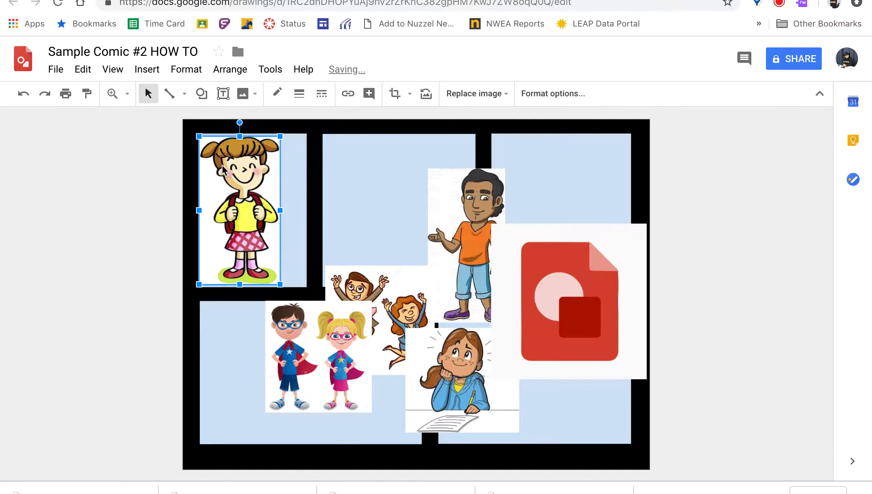
# - Change the fill of the upper-left panel behind the girl to white
pyautogui.click(286, 175)
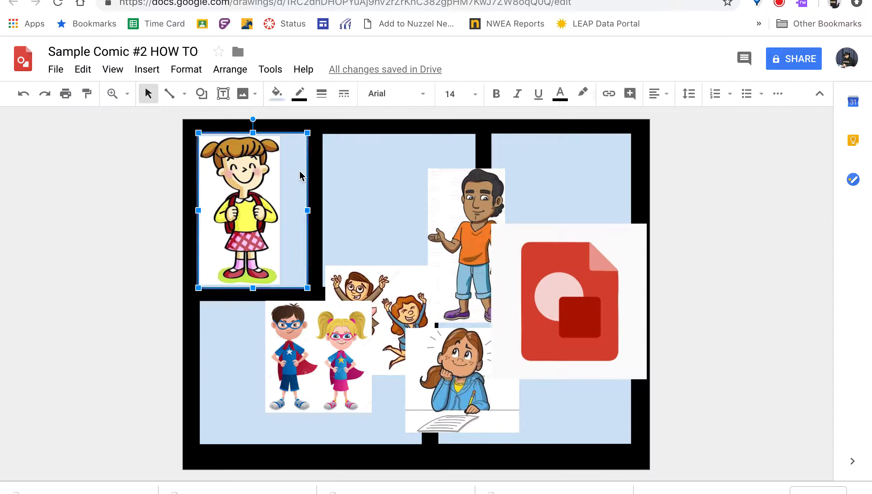
pyautogui.click(277, 94)
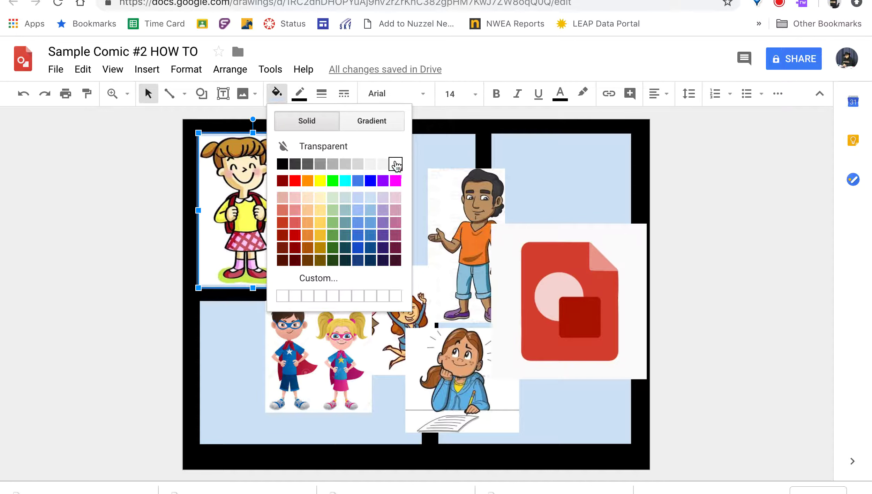
pyautogui.click(396, 164)
pyautogui.click(315, 167)
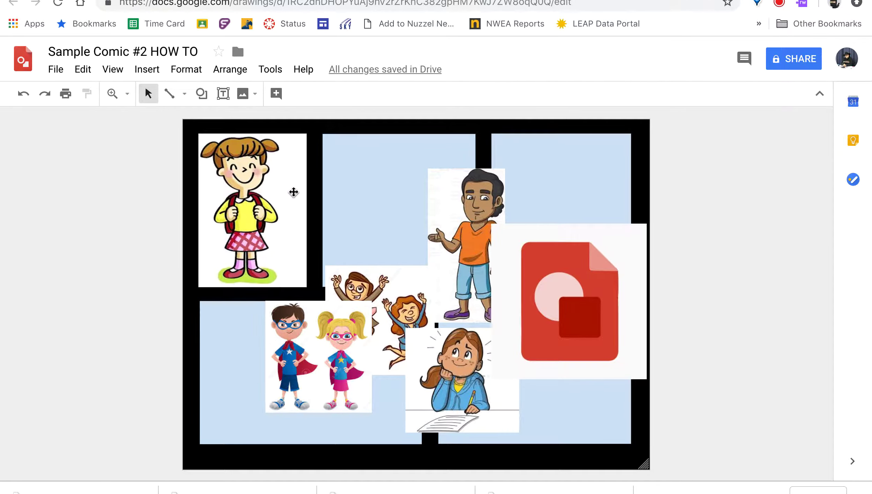
# - Move the boy in the orange shirt into the upper-middle panel and fill that panel with white
pyautogui.moveTo(463, 218); pyautogui.dragTo(421, 185)
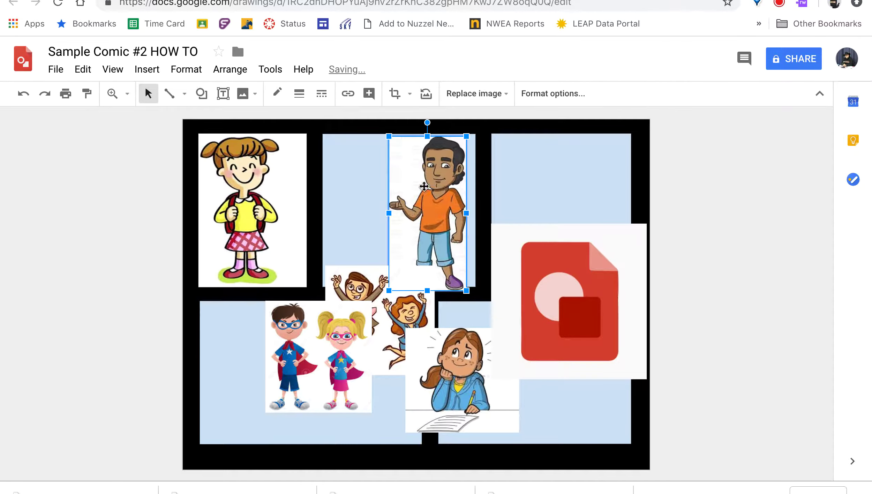
pyautogui.click(371, 183)
pyautogui.click(277, 92)
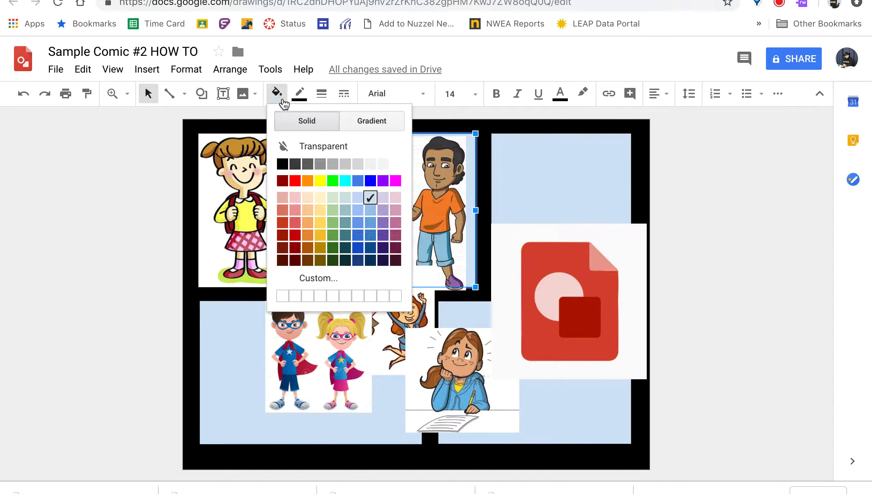
pyautogui.click(396, 165)
# - Fill the remaining upper-right, lower-left and lower-right panels with white
pyautogui.click(502, 180)
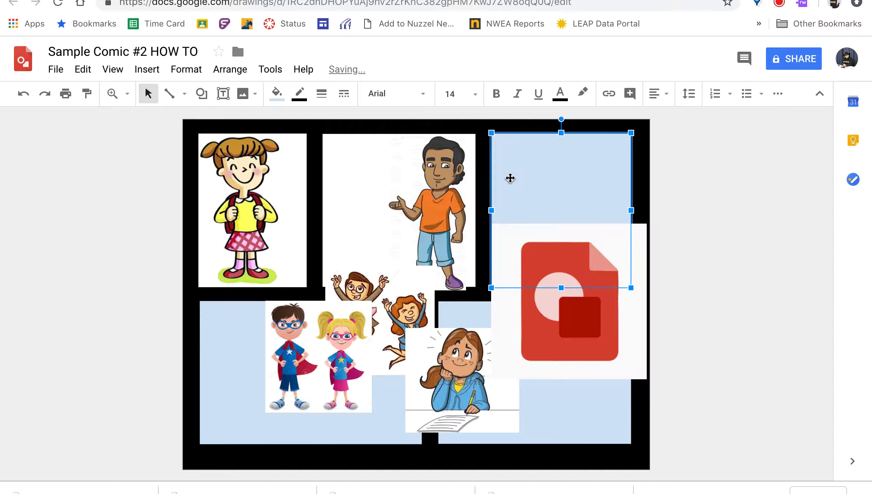
pyautogui.click(278, 93)
pyautogui.click(396, 165)
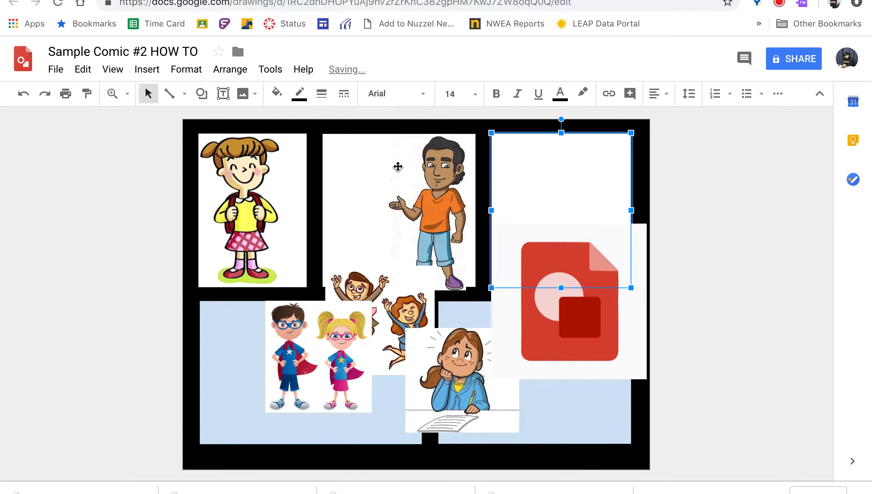
pyautogui.click(243, 338)
pyautogui.click(278, 92)
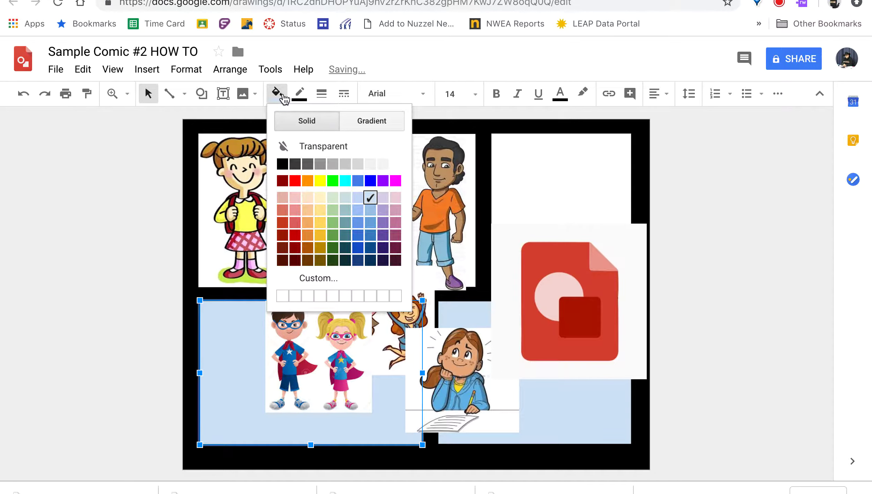
pyautogui.click(396, 166)
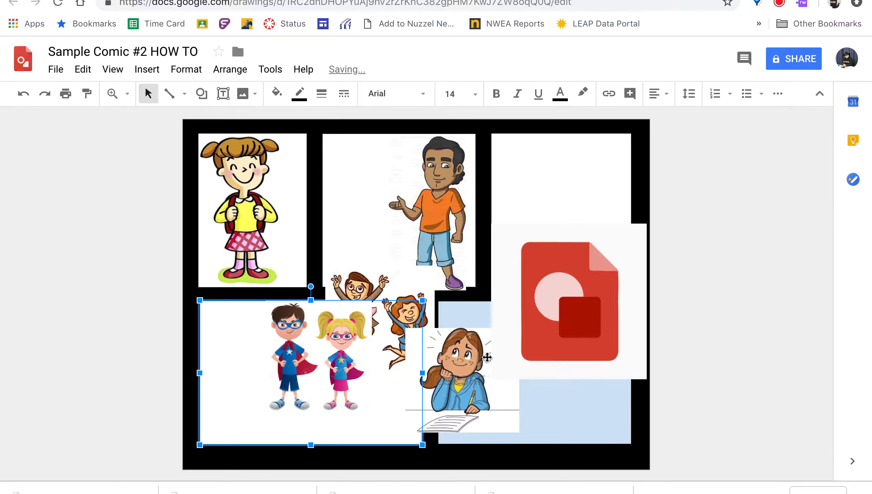
pyautogui.click(543, 400)
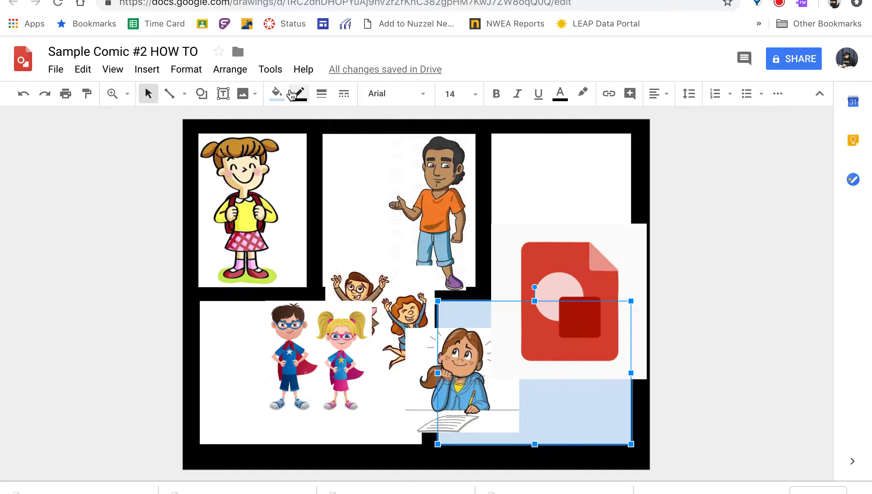
pyautogui.click(277, 93)
pyautogui.click(396, 166)
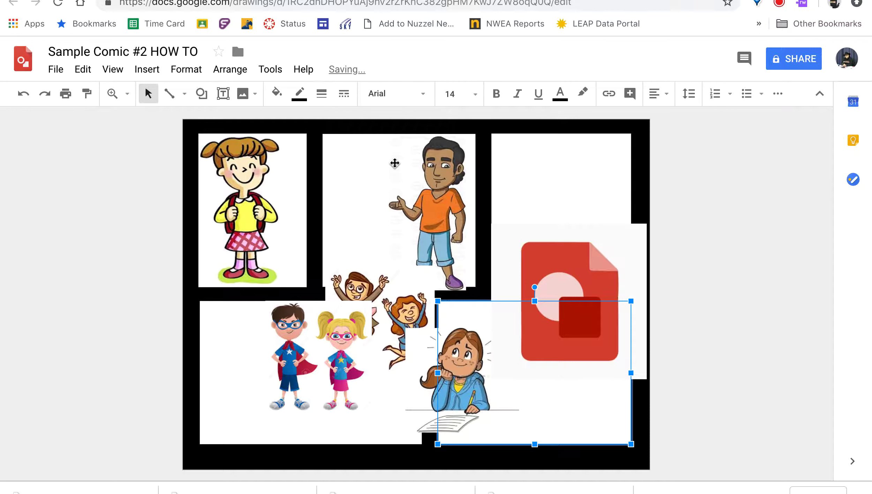
pyautogui.click(732, 247)
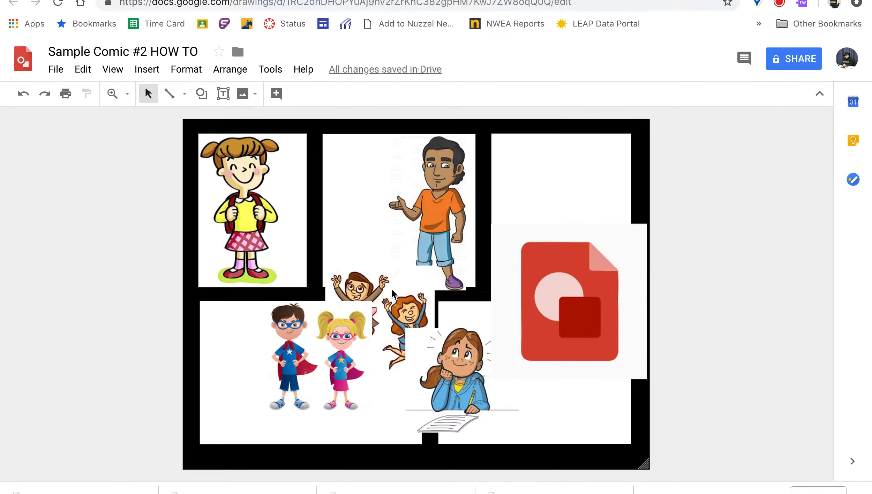
# - Move the superheroes picture into the lower-right panel and the jumping pair into the lower-left panel
pyautogui.click(328, 337)
pyautogui.moveTo(328, 340); pyautogui.dragTo(571, 368)
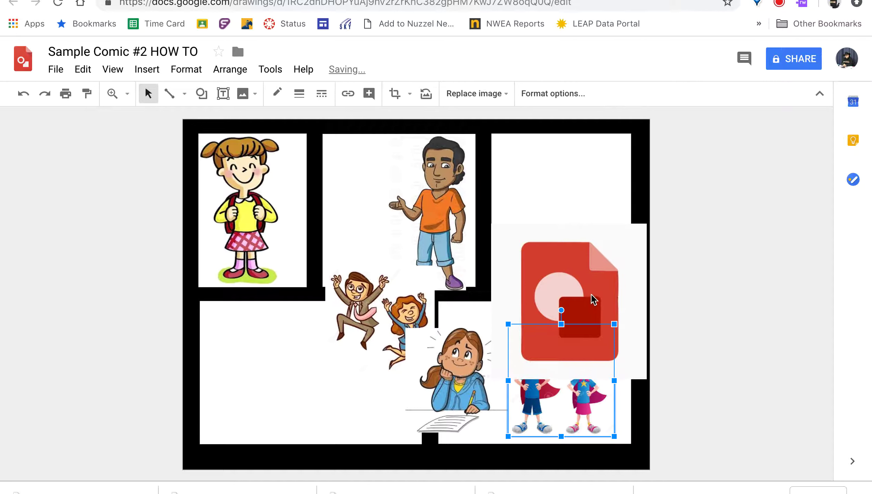
pyautogui.moveTo(381, 305); pyautogui.dragTo(255, 352)
# - Narrow the two lower-row panels from their inner edges to open a wide gap between them
pyautogui.click(401, 331)
pyautogui.moveTo(423, 301); pyautogui.dragTo(322, 302)
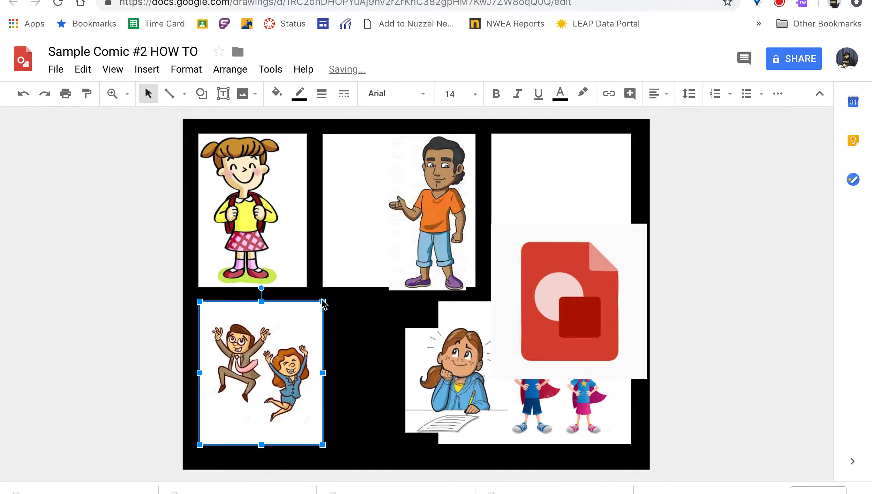
pyautogui.click(450, 308)
pyautogui.moveTo(438, 302); pyautogui.dragTo(475, 304)
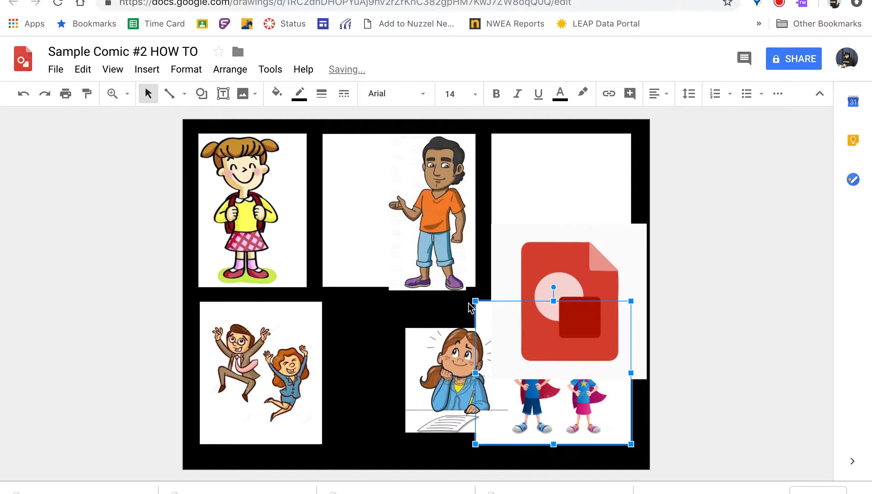
# - Draw a rectangle as a third lower-row panel in the gap between the jumping pair and the superheroes
pyautogui.click(201, 93)
pyautogui.moveTo(278, 117)
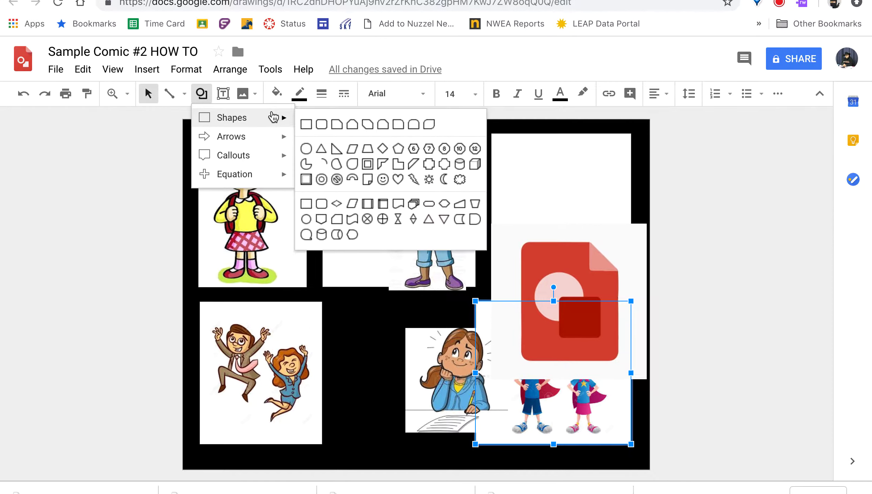
pyautogui.click(306, 124)
pyautogui.moveTo(332, 303); pyautogui.dragTo(464, 444)
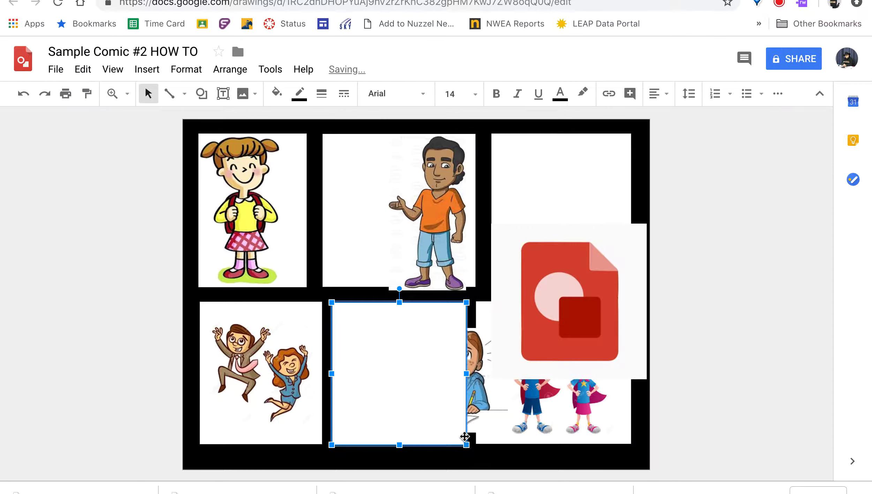
# - Bring the picture of the girl writing to the front and place it inside the new lower-middle panel
pyautogui.click(485, 375)
pyautogui.moveTo(485, 374); pyautogui.dragTo(414, 327)
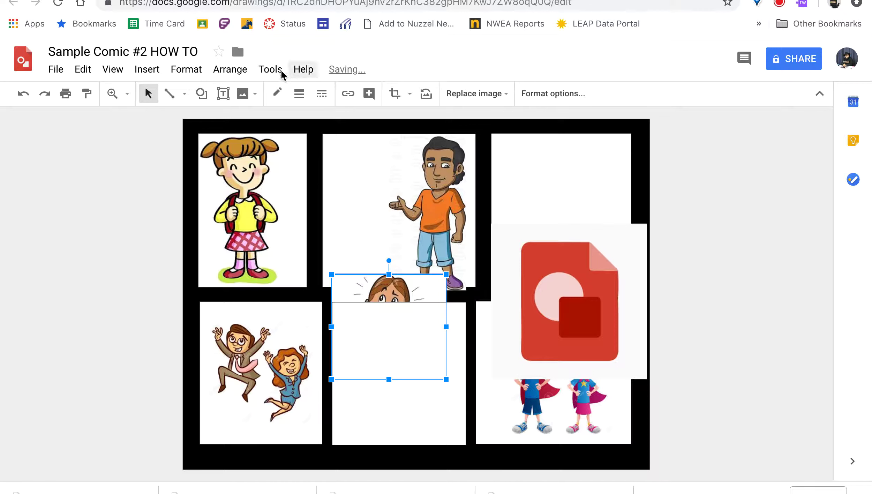
pyautogui.click(230, 69)
pyautogui.moveTo(248, 94)
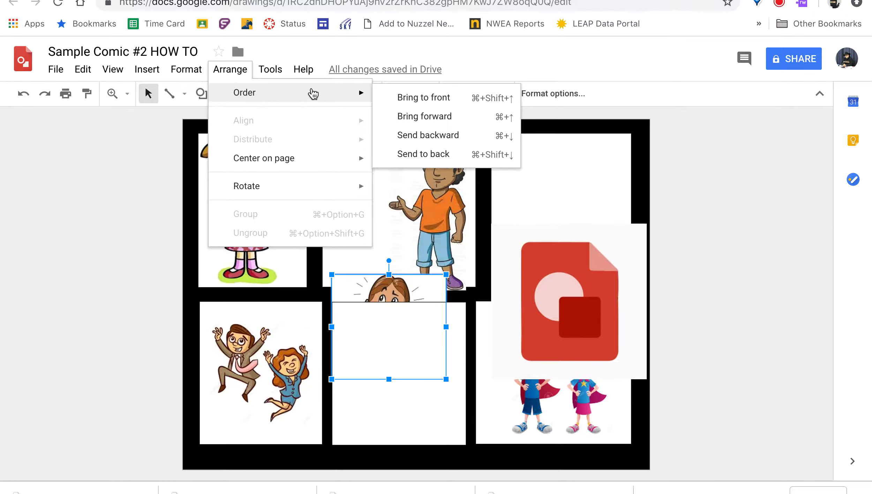
pyautogui.click(406, 102)
pyautogui.moveTo(394, 350); pyautogui.dragTo(415, 395)
# - Move the Google Drawings logo to the upper-right panel and shrink it to fit the panel's lower part
pyautogui.moveTo(537, 307); pyautogui.dragTo(555, 222)
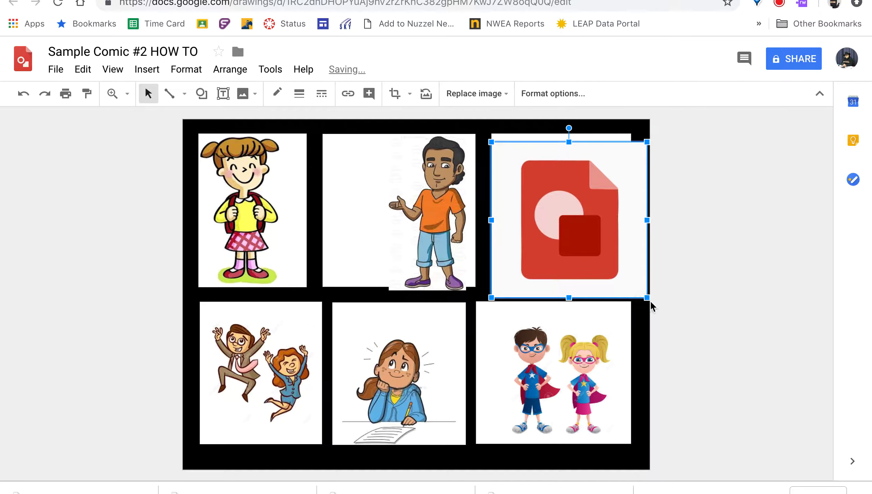
pyautogui.moveTo(645, 298); pyautogui.dragTo(591, 242)
pyautogui.moveTo(547, 190); pyautogui.dragTo(567, 233)
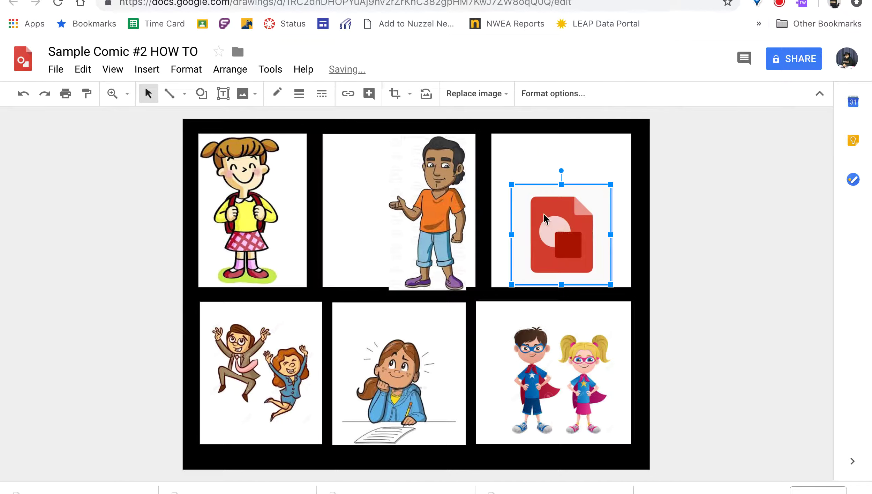
# - Shrink the boy to fit inside his panel, and nudge the jumping pair and the superheroes within theirs
pyautogui.click(435, 205)
pyautogui.moveTo(390, 290); pyautogui.dragTo(395, 282)
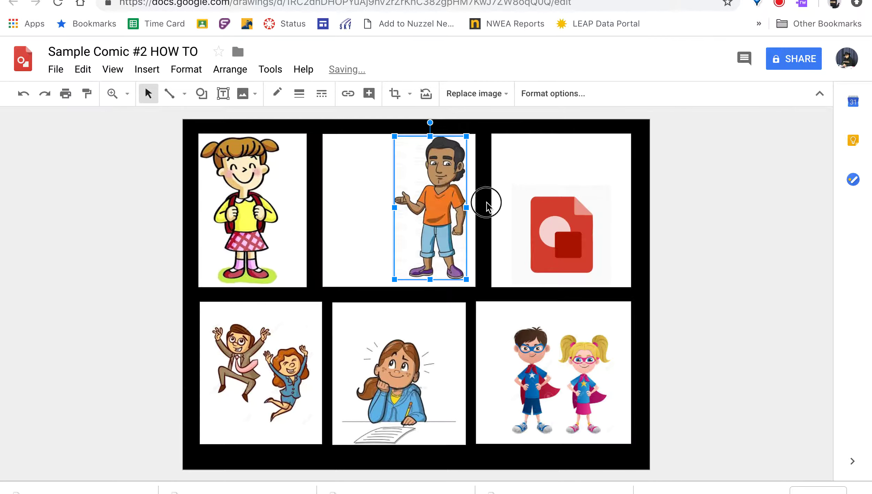
pyautogui.click(477, 227)
pyautogui.moveTo(262, 376); pyautogui.dragTo(263, 366)
pyautogui.moveTo(554, 367); pyautogui.dragTo(550, 374)
pyautogui.click(703, 358)
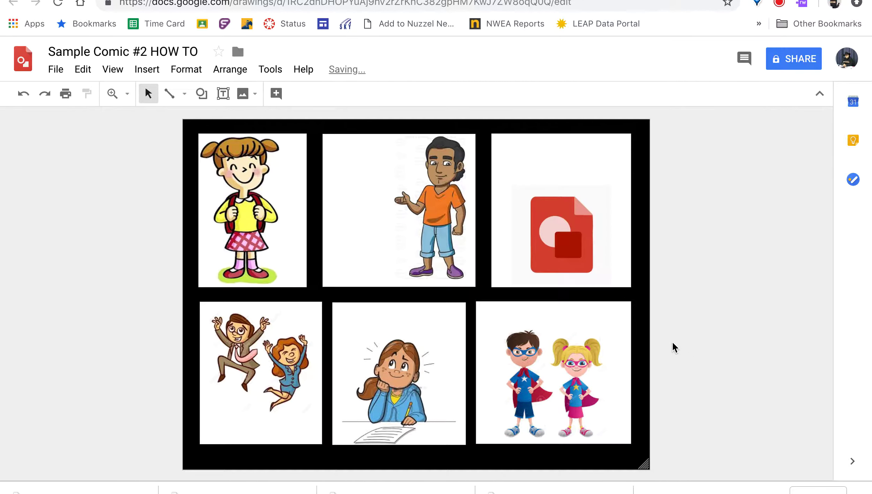
# - Narrow the upper-right panel by pulling its left edge inward, and shift the Google Drawings logo right to fit inside it
pyautogui.click(373, 210)
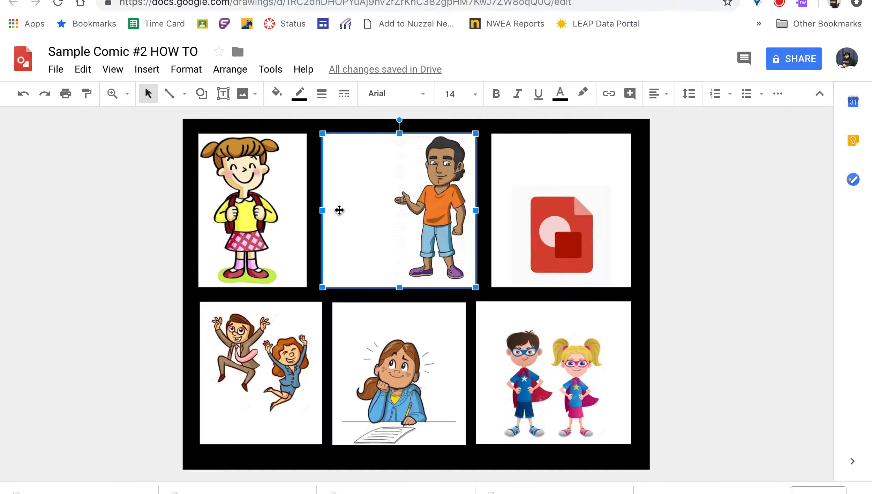
pyautogui.click(532, 180)
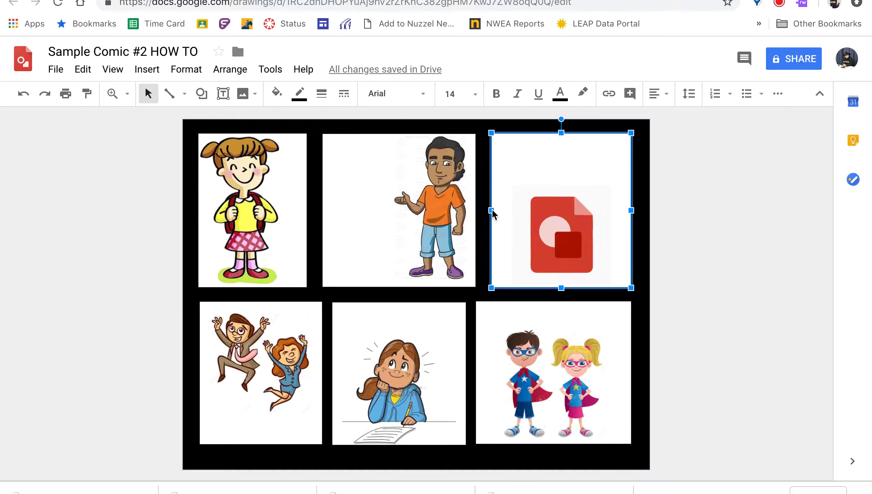
pyautogui.moveTo(492, 210); pyautogui.dragTo(516, 211)
pyautogui.moveTo(576, 235); pyautogui.dragTo(592, 238)
# - Move the upper-middle panel and its boy to the right, and widen the schoolgirl's upper-left panel into the freed space
pyautogui.click(396, 246)
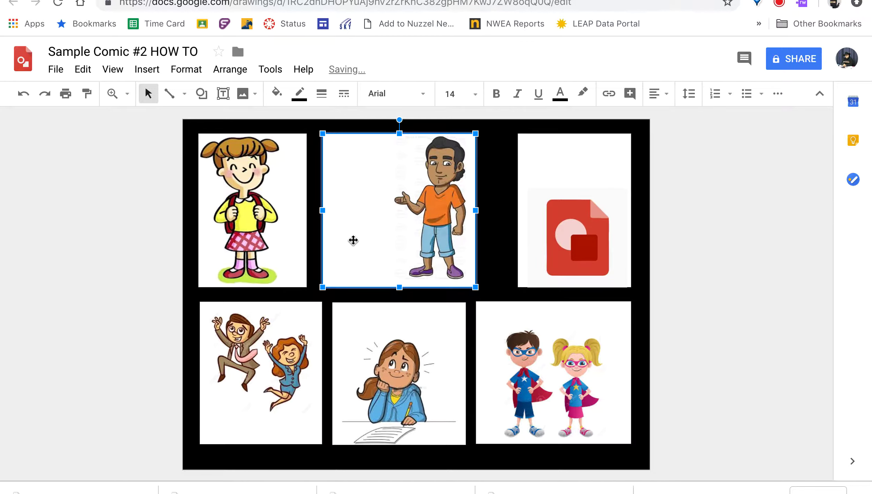
pyautogui.moveTo(387, 201); pyautogui.dragTo(482, 203)
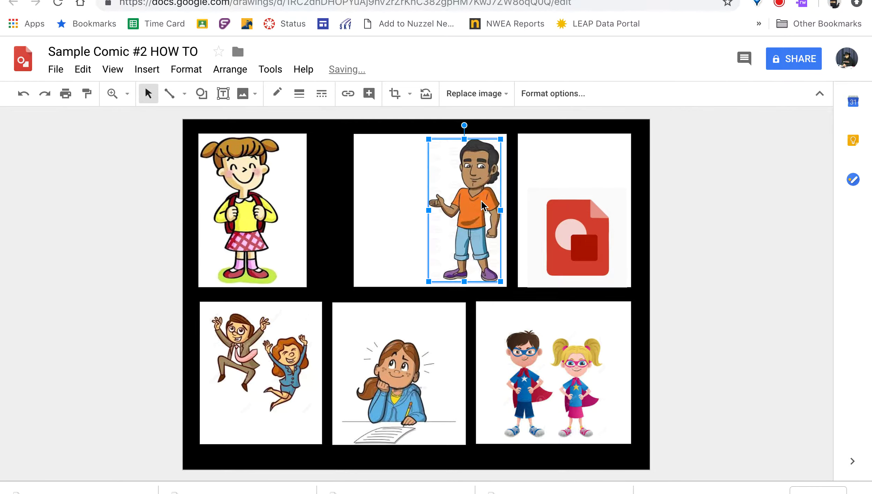
pyautogui.click(307, 212)
pyautogui.moveTo(309, 210); pyautogui.dragTo(343, 212)
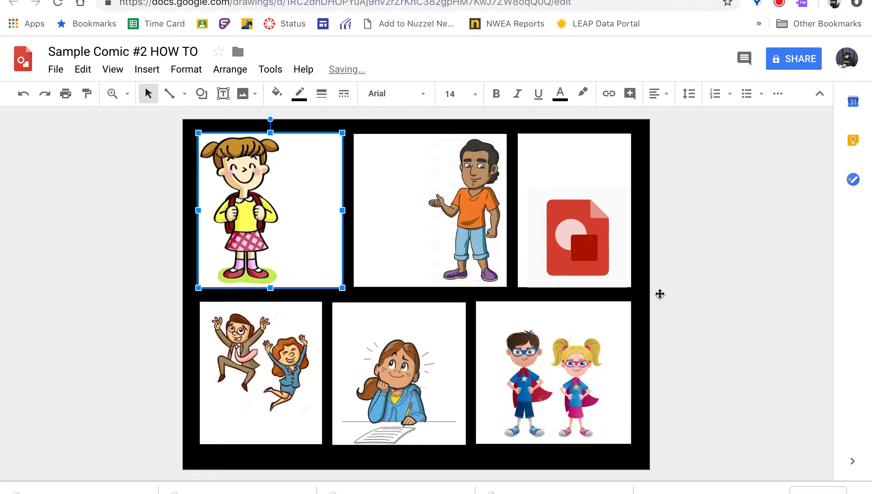
pyautogui.click(686, 304)
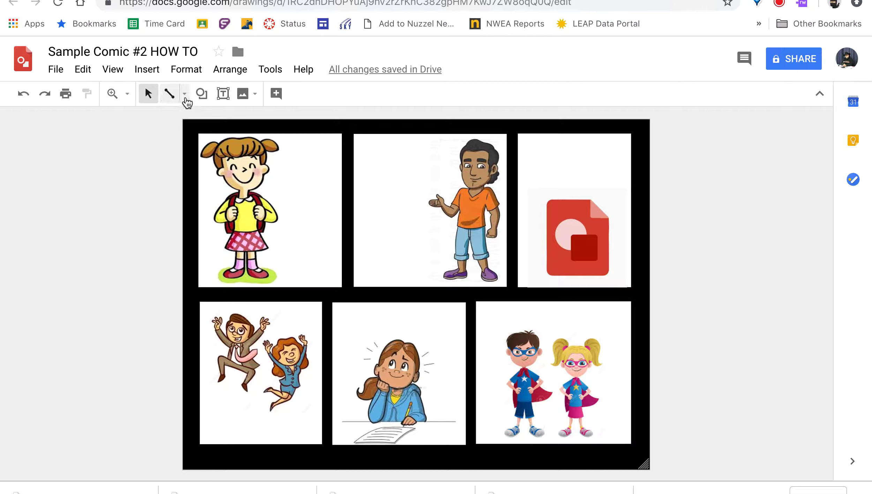
# - Draw a tall rectangular speech callout beside the schoolgirl in the upper-left panel and point its tail at her mouth
pyautogui.click(202, 95)
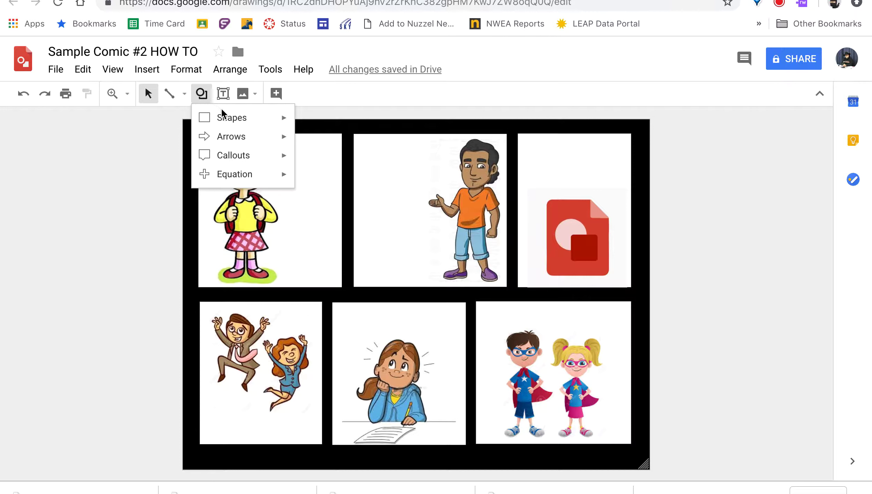
pyautogui.moveTo(244, 156)
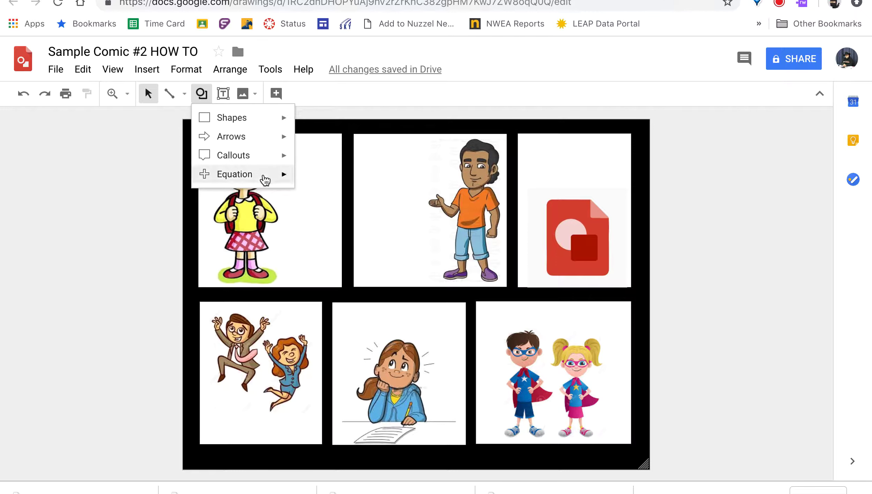
pyautogui.moveTo(282, 164)
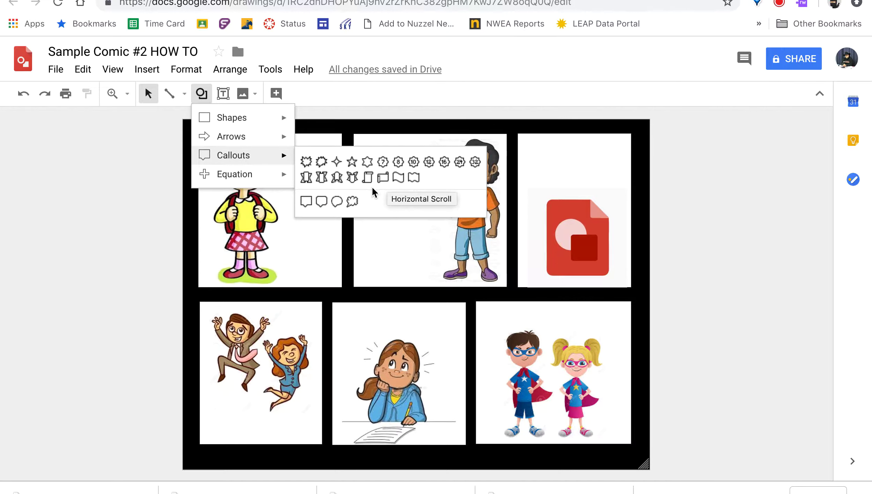
pyautogui.click(307, 202)
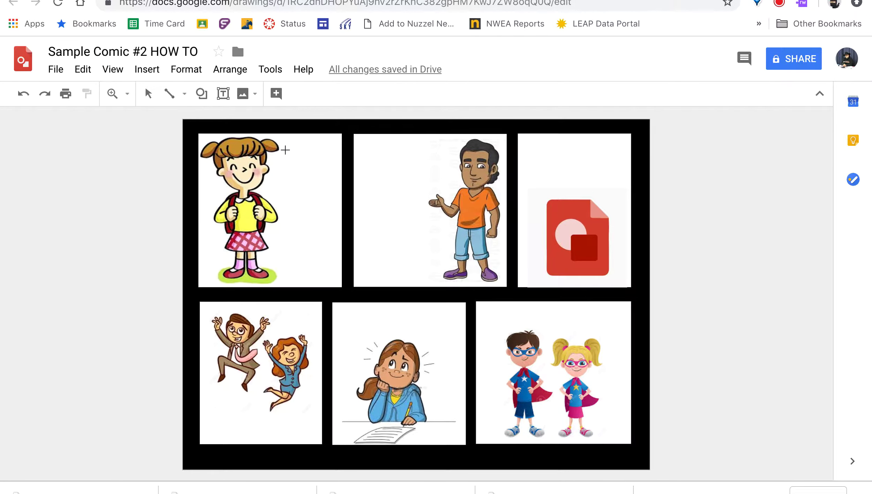
pyautogui.moveTo(287, 140); pyautogui.dragTo(335, 244)
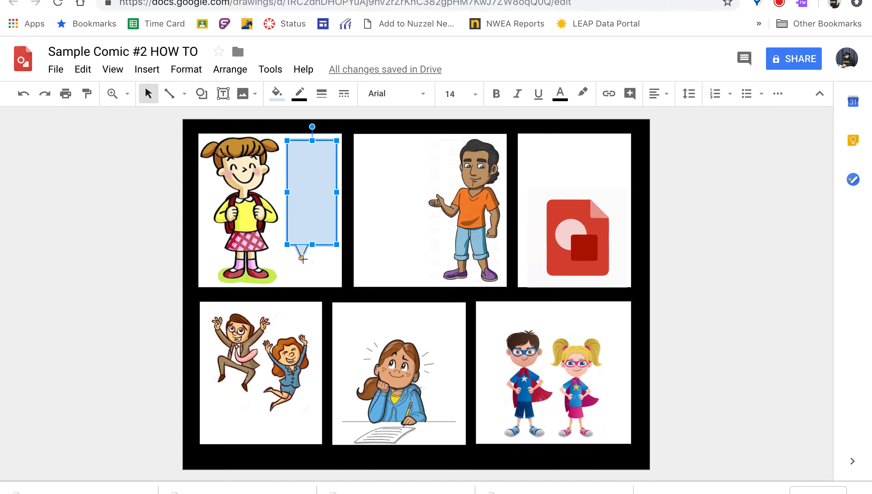
pyautogui.moveTo(302, 259); pyautogui.dragTo(274, 178)
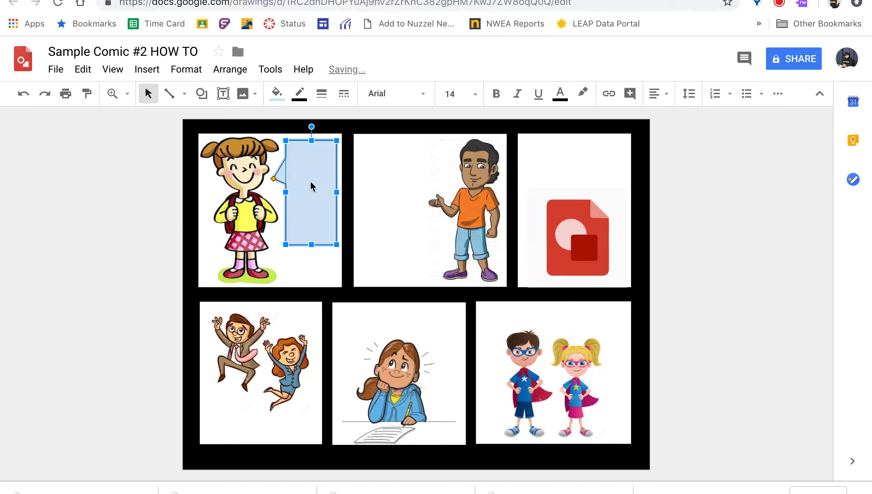
# - Fill the schoolgirl's callout with the text "We were looking for a way to create comics for our class project."
pyautogui.click(296, 159)
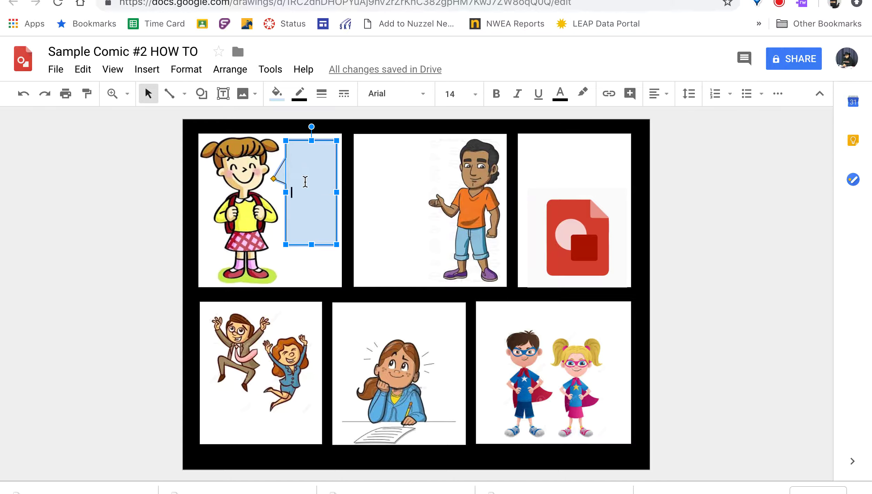
pyautogui.write('We were looking for a ')
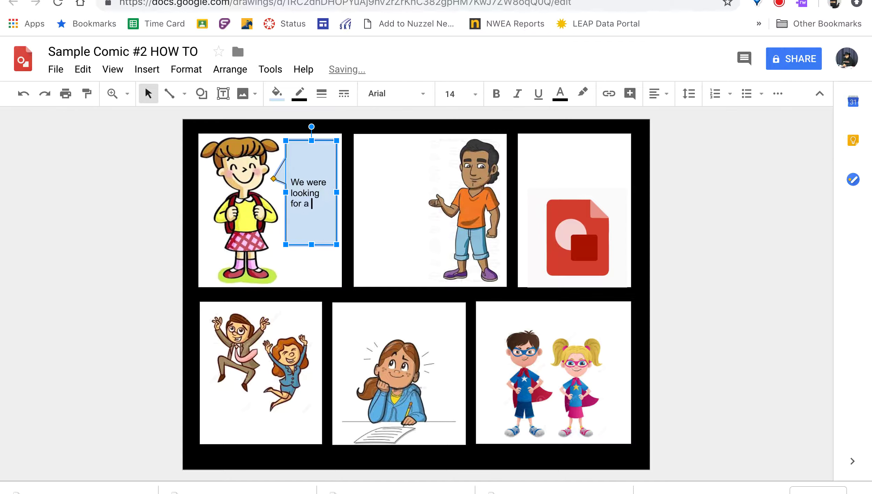
pyautogui.write('way to create ')
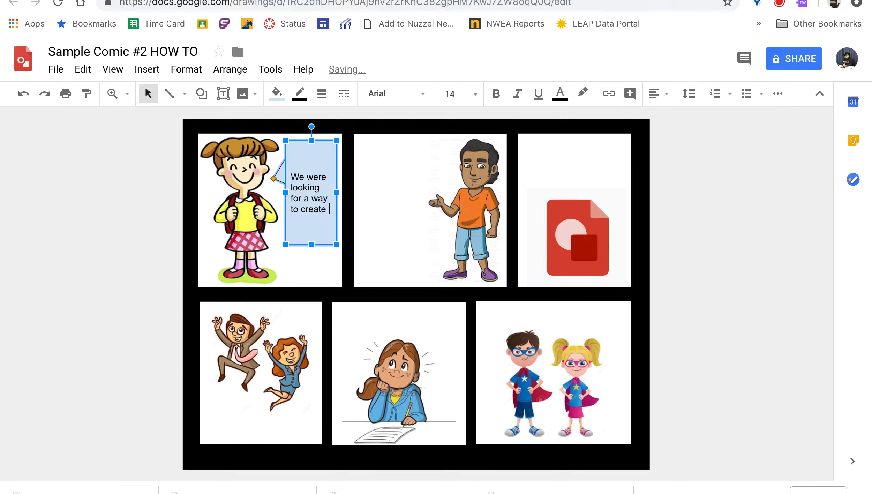
pyautogui.write('comics for ')
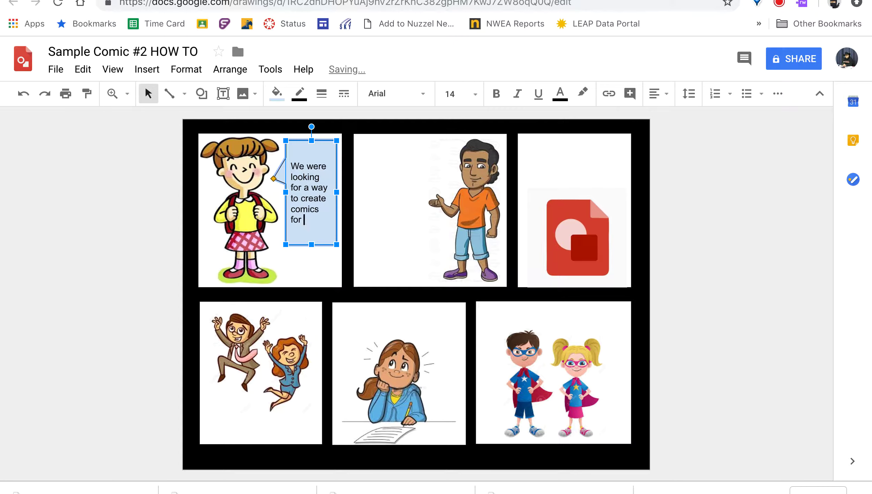
pyautogui.write('our class proj')
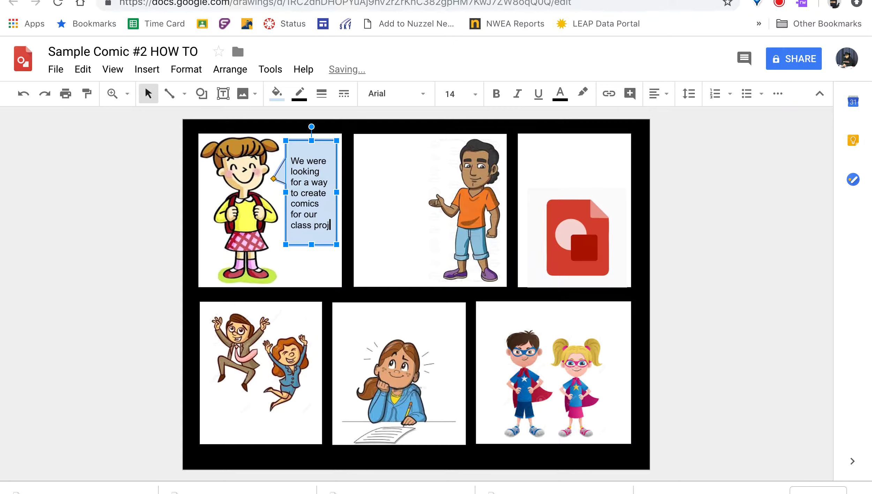
pyautogui.write('ect.')
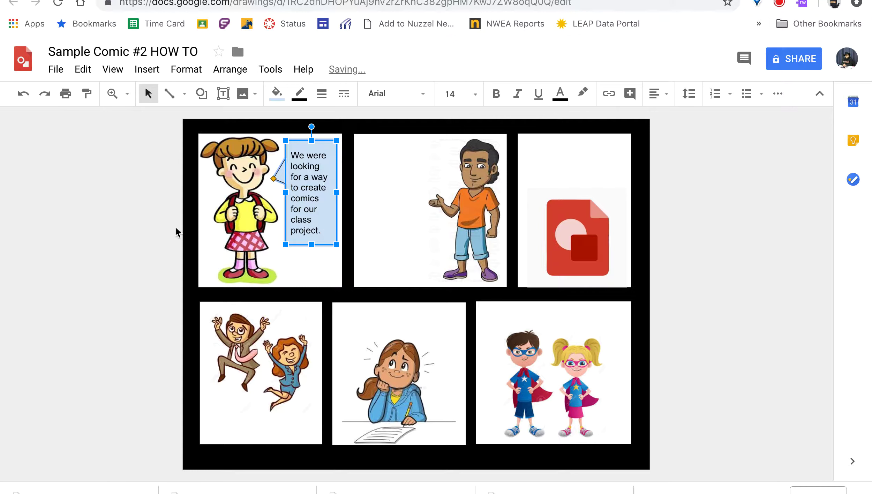
pyautogui.click(170, 230)
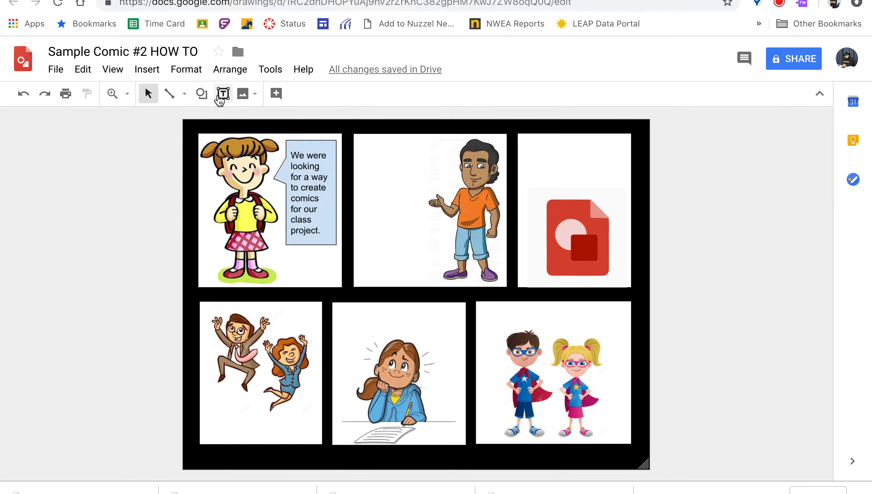
# - Draw a tall rounded rectangular speech callout in the upper-middle panel and point its tail at the boy in the orange shirt
pyautogui.click(201, 95)
pyautogui.moveTo(239, 161)
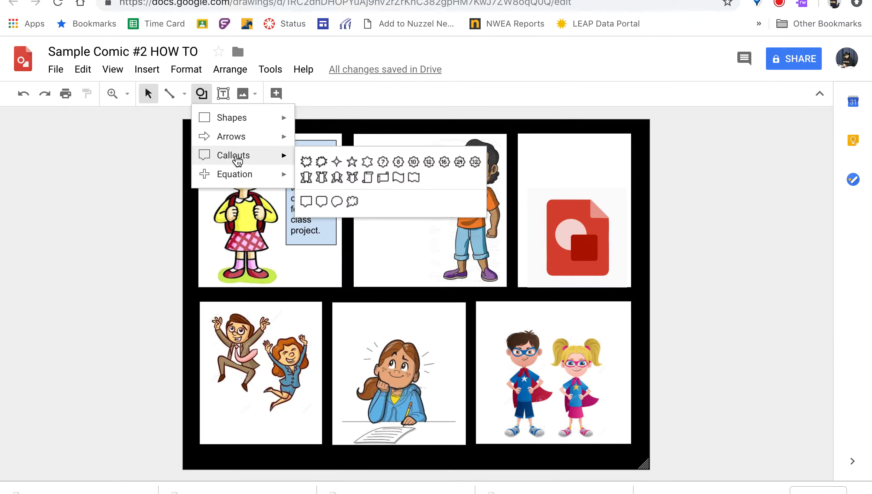
pyautogui.click(325, 204)
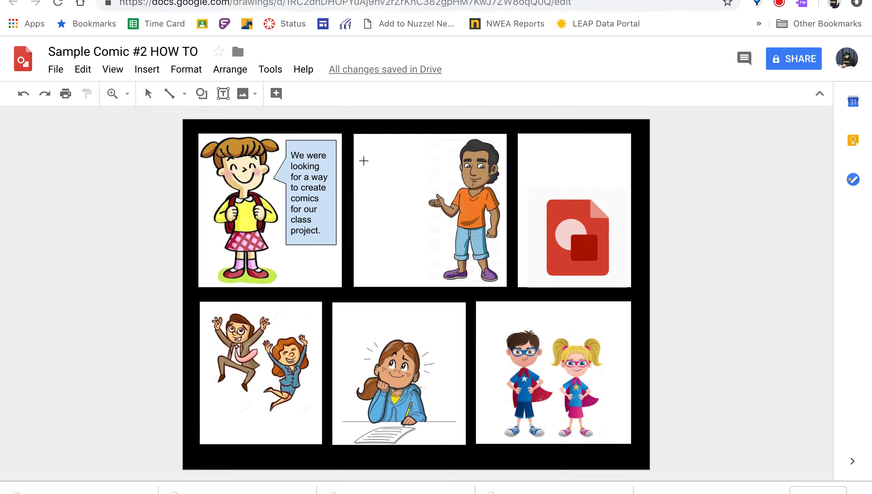
pyautogui.moveTo(360, 144); pyautogui.dragTo(453, 179)
# - Fill the boy's rounded callout with the text "So we decided to look at using Google Drawings to create our comic"
pyautogui.click(384, 166)
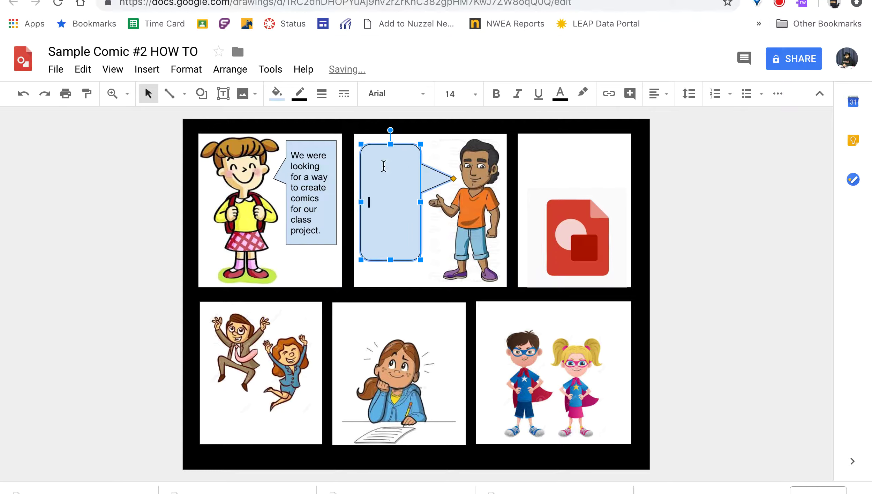
pyautogui.write('So we decided to look')
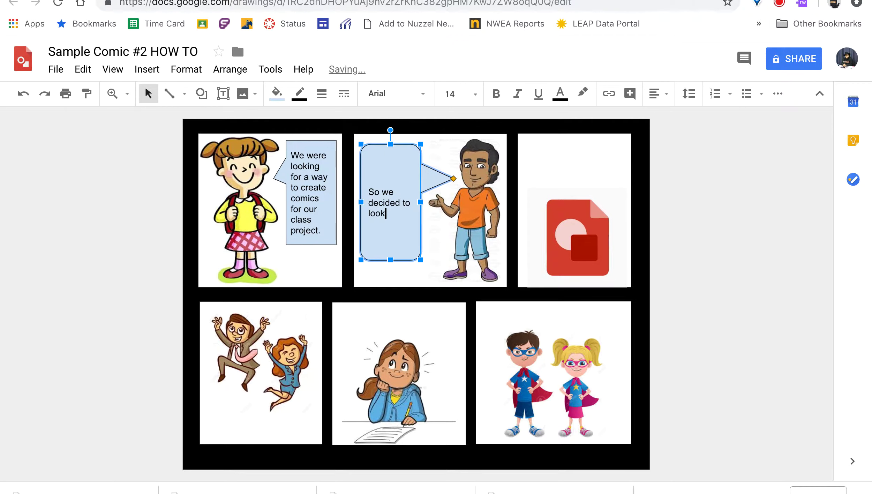
pyautogui.write(' at using G')
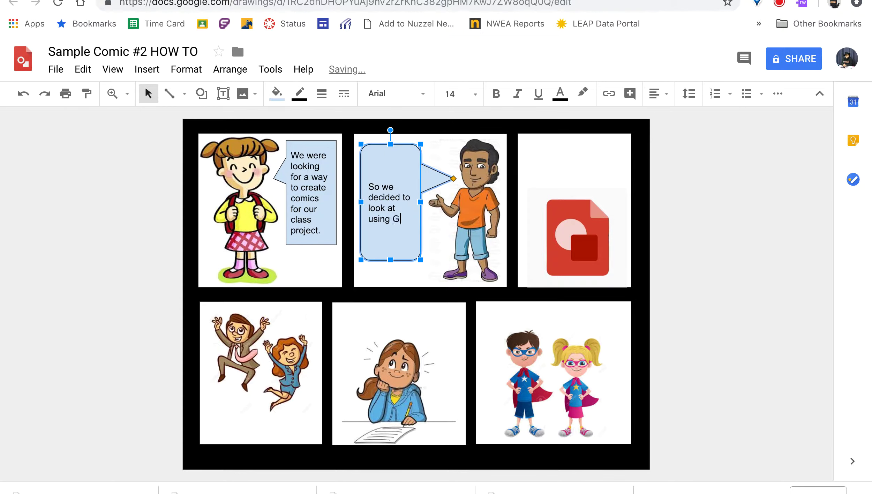
pyautogui.write('oogle Drawings to create our comic')
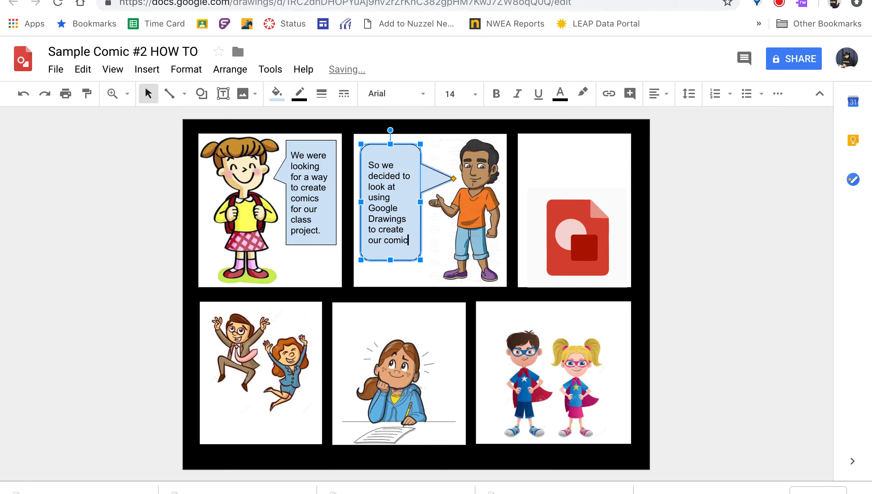